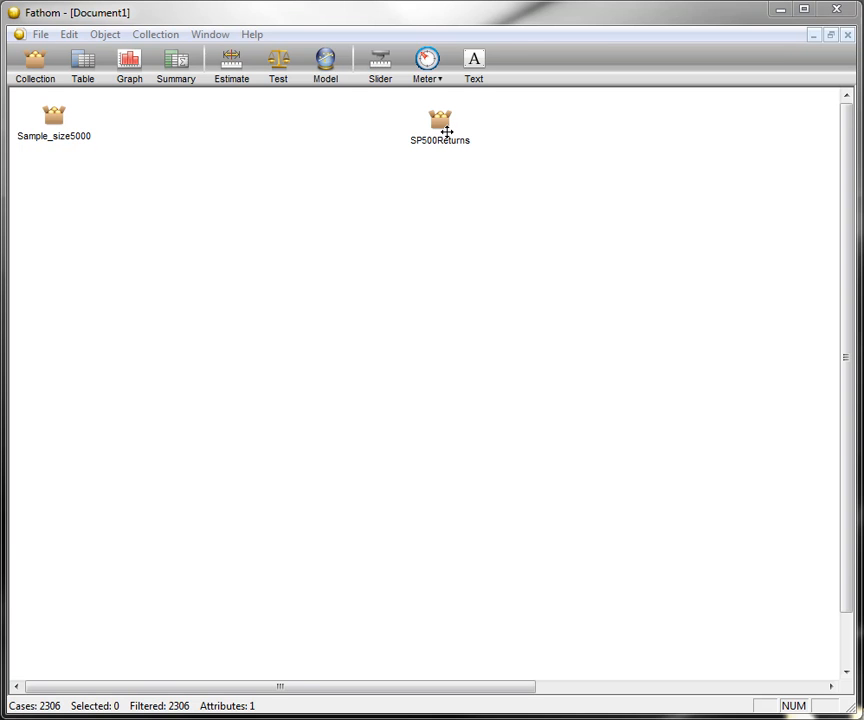
# - Create a case table for the Sample_size5000 collection and a dot plot of its Attr1, overlapping the table
pyautogui.click(89, 112)
pyautogui.moveTo(79, 70); pyautogui.dragTo(15, 150)
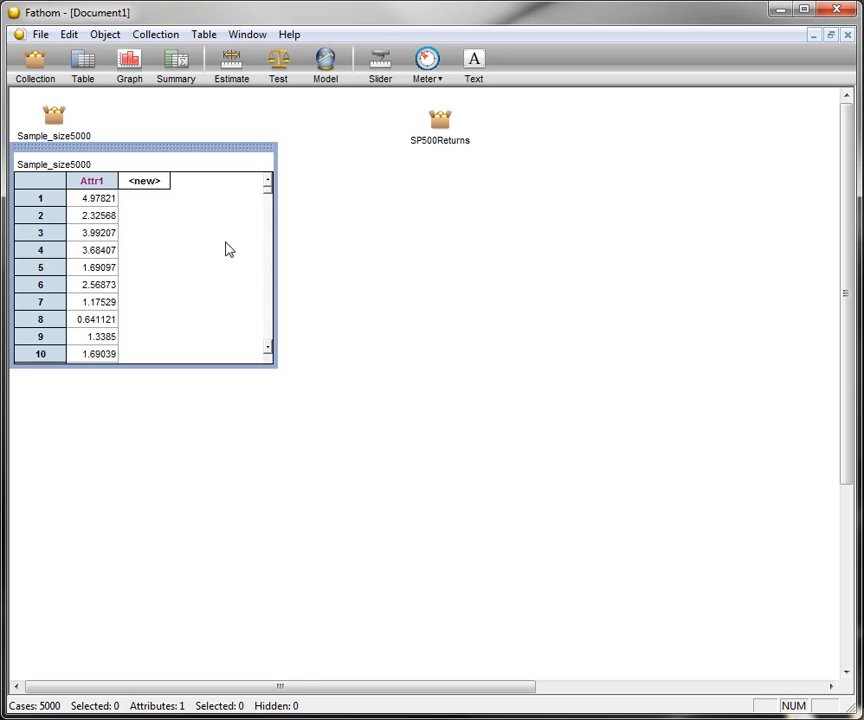
pyautogui.moveTo(129, 60); pyautogui.dragTo(166, 320)
pyautogui.moveTo(90, 178); pyautogui.dragTo(386, 500)
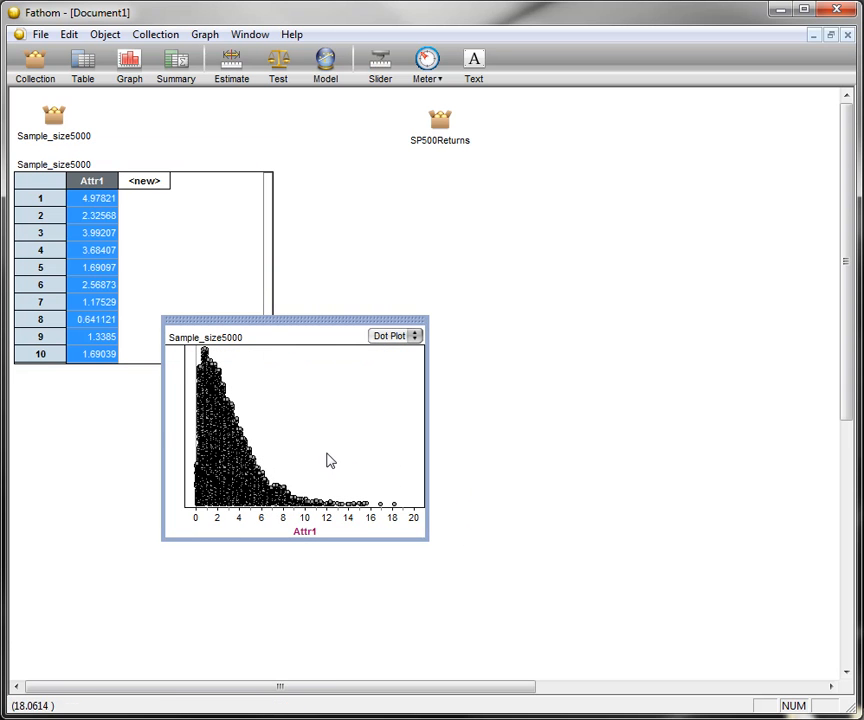
pyautogui.moveTo(270, 320); pyautogui.dragTo(243, 216)
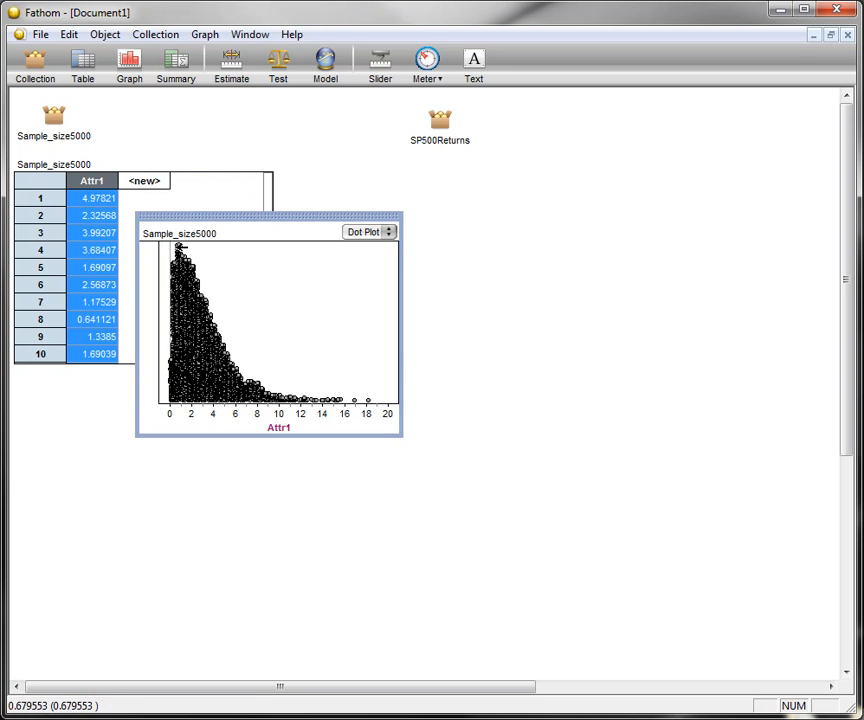
# - Change the Sample_size5000 dot plot to a histogram and set its vertical scale to Density
pyautogui.click(368, 232)
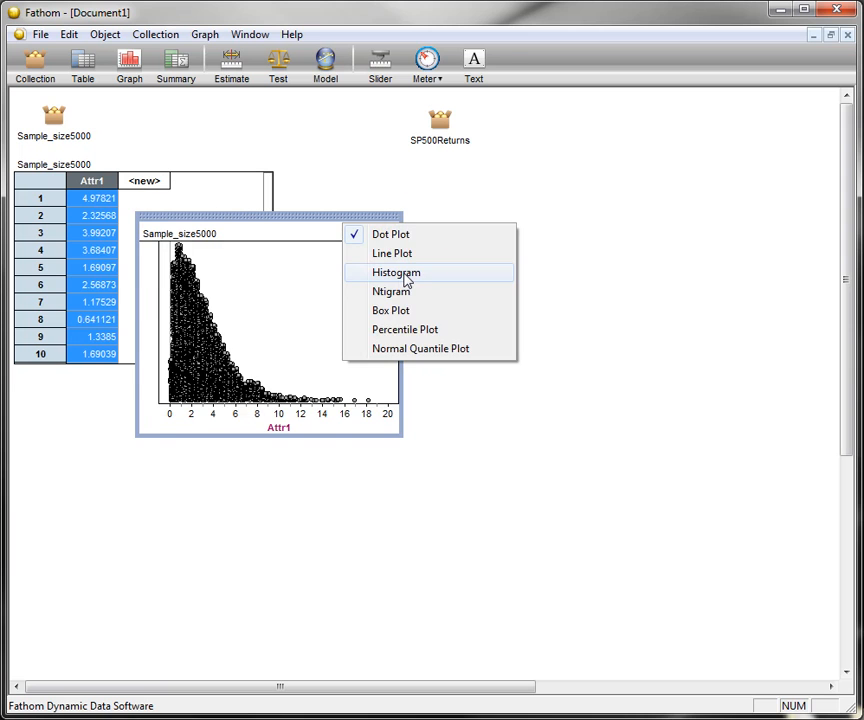
pyautogui.click(405, 274)
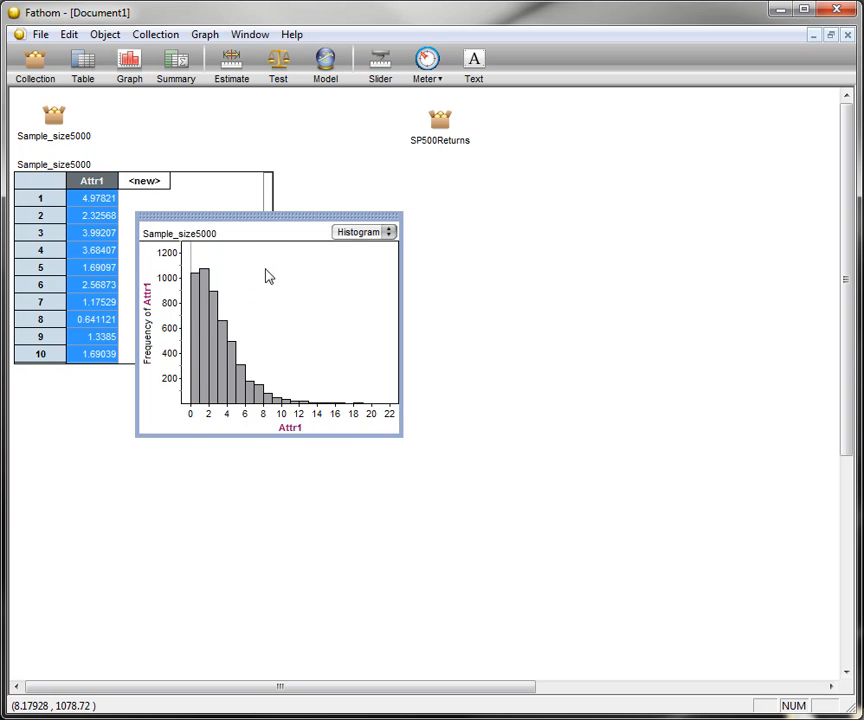
pyautogui.moveTo(268, 216); pyautogui.dragTo(276, 179)
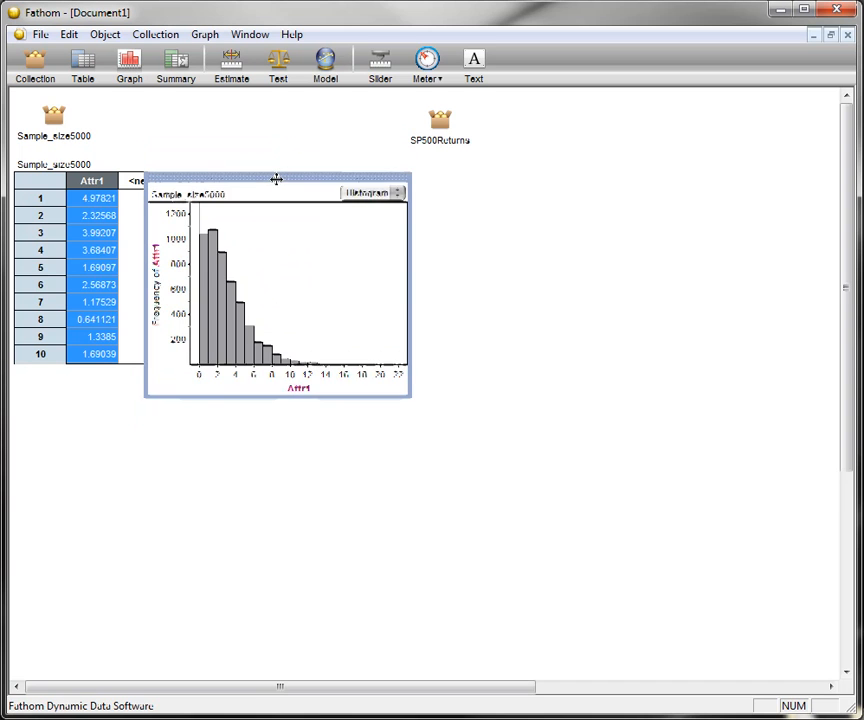
pyautogui.rightClick(268, 238)
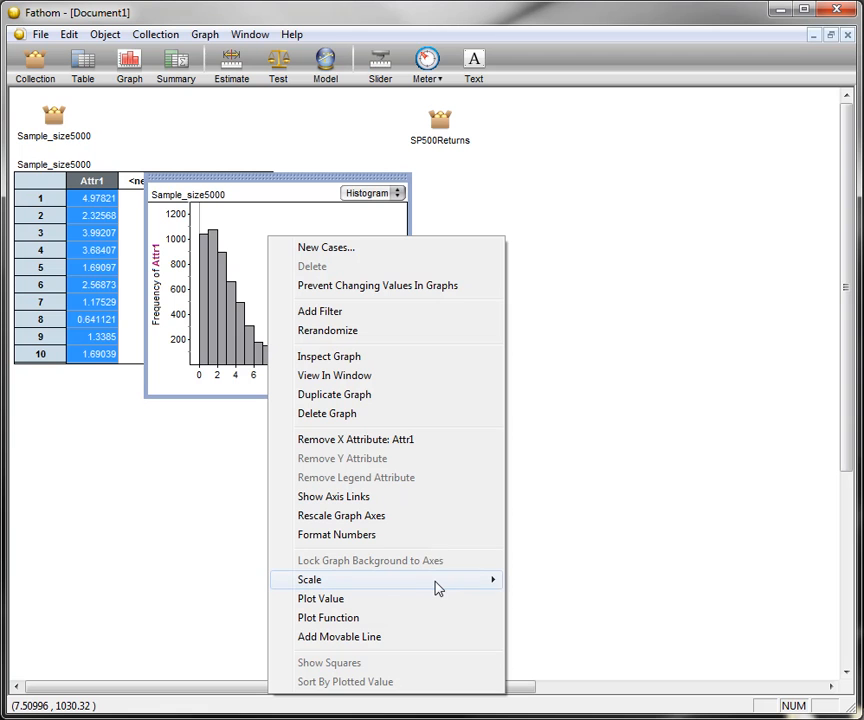
pyautogui.moveTo(440, 587)
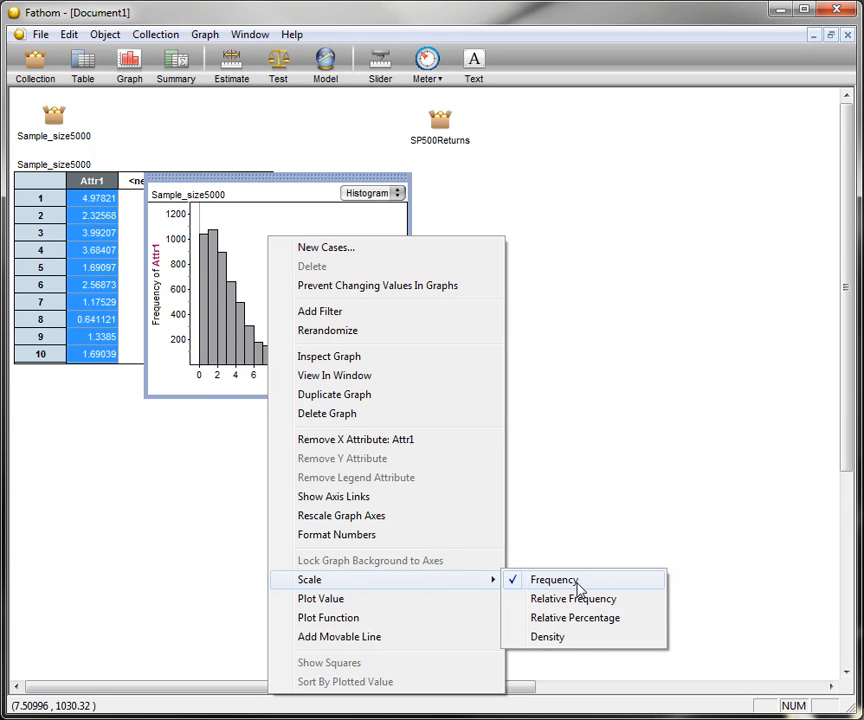
pyautogui.click(584, 638)
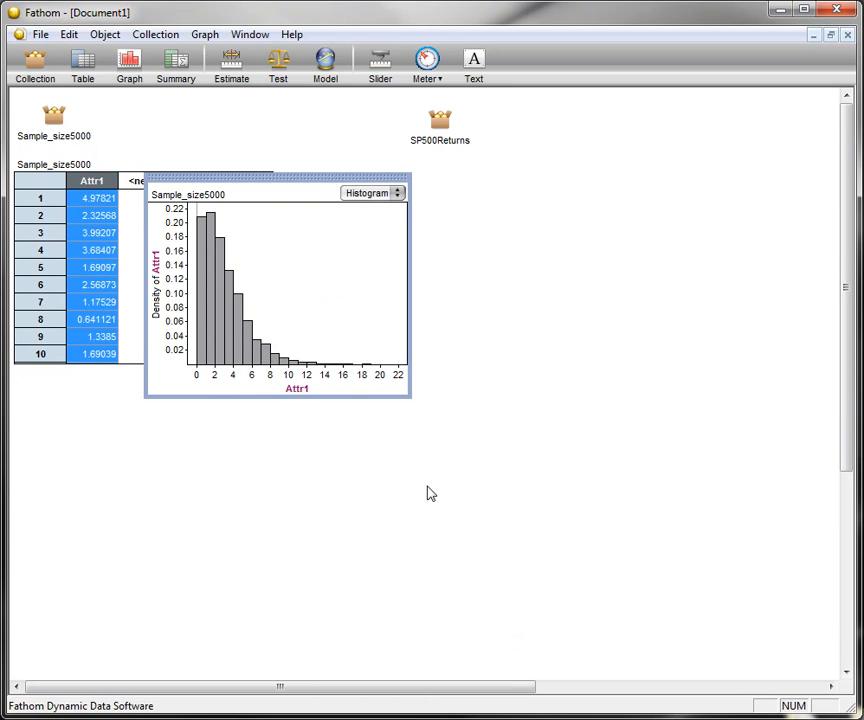
pyautogui.moveTo(292, 177); pyautogui.dragTo(295, 242)
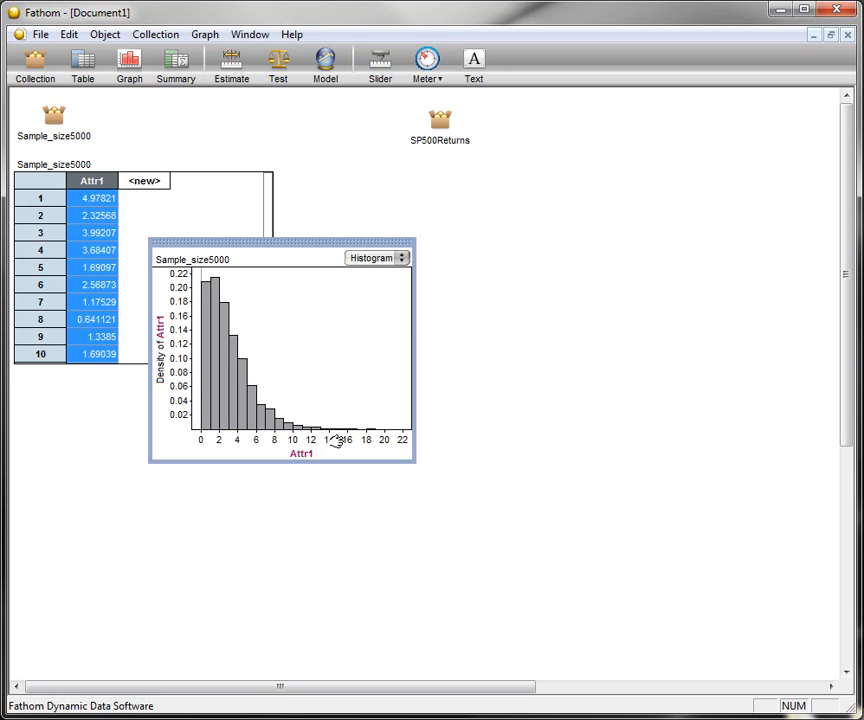
# - Plot the function chiSquareDensity(x, 3) over the Sample_size5000 histogram and place the graph below its table
pyautogui.moveTo(309, 243); pyautogui.dragTo(323, 130)
pyautogui.rightClick(311, 177)
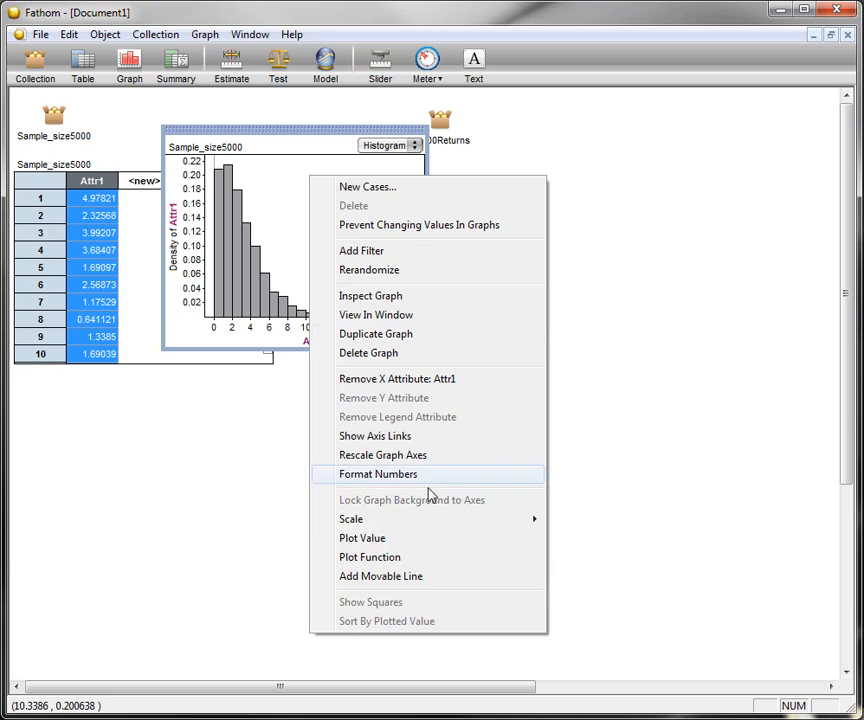
pyautogui.click(432, 567)
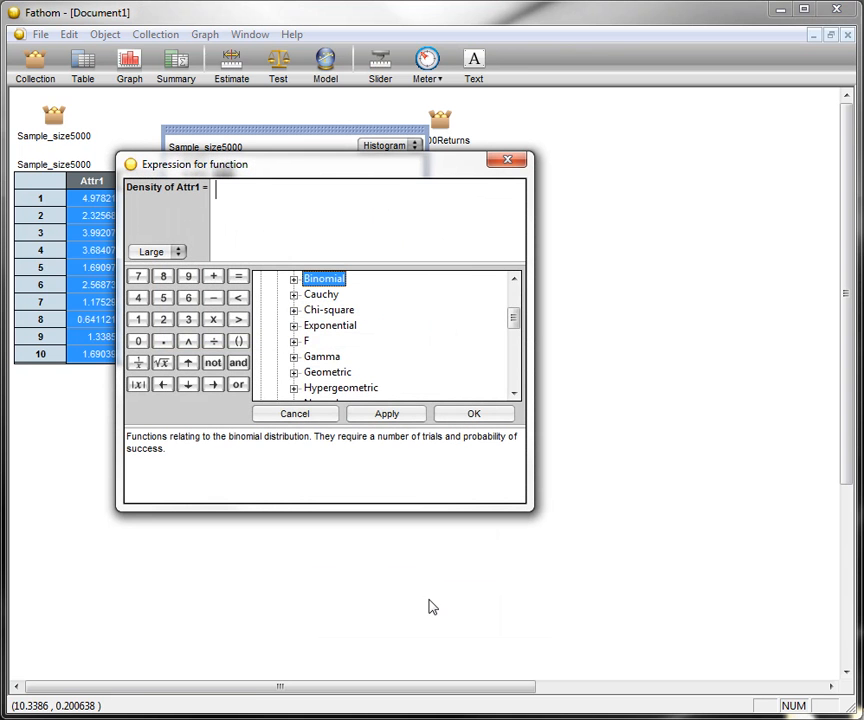
pyautogui.moveTo(517, 325); pyautogui.dragTo(515, 293)
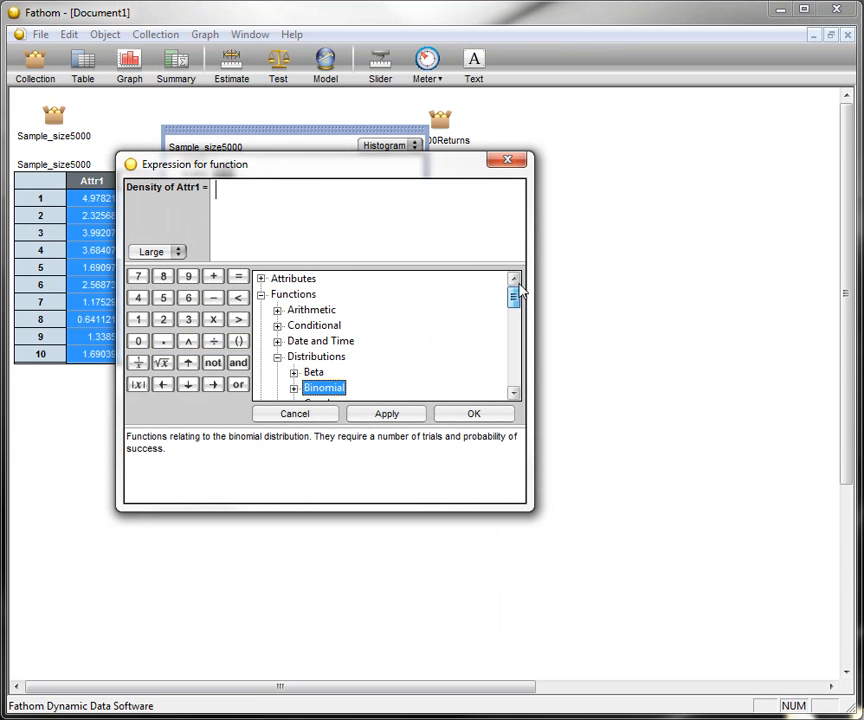
pyautogui.click(263, 294)
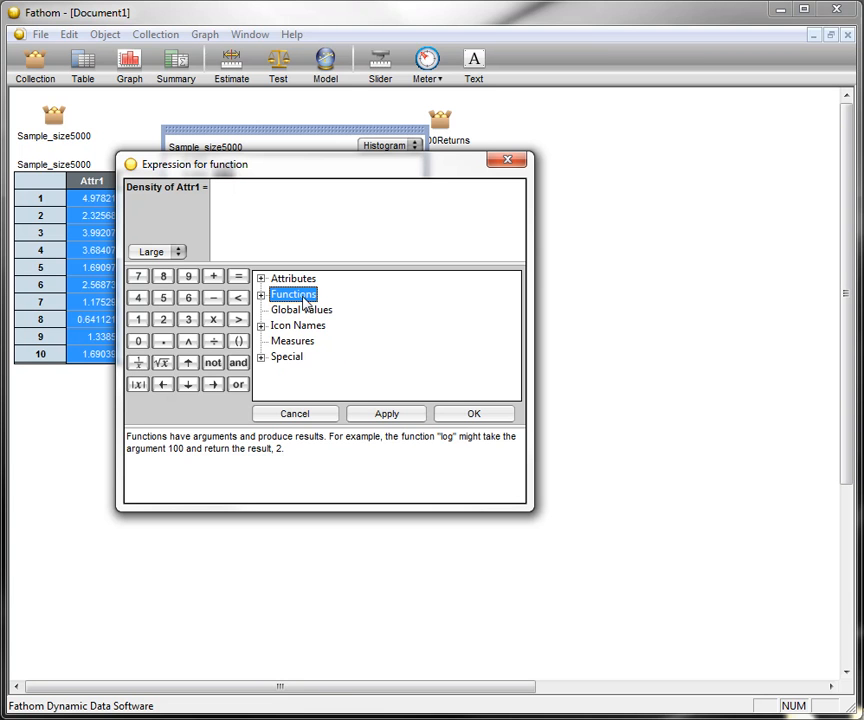
pyautogui.click(261, 294)
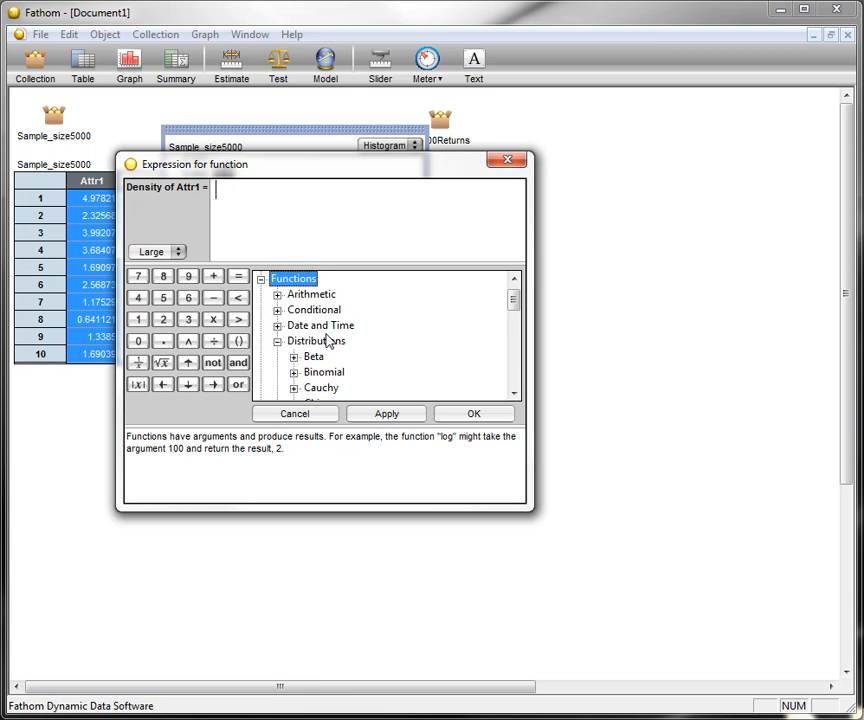
pyautogui.click(278, 342)
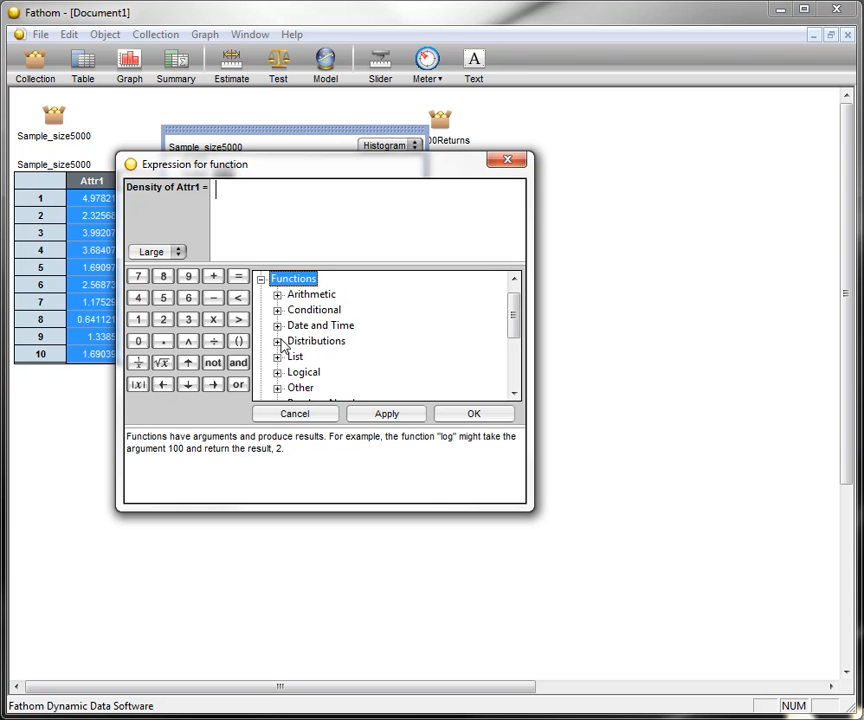
pyautogui.click(281, 341)
pyautogui.moveTo(515, 314); pyautogui.dragTo(515, 318)
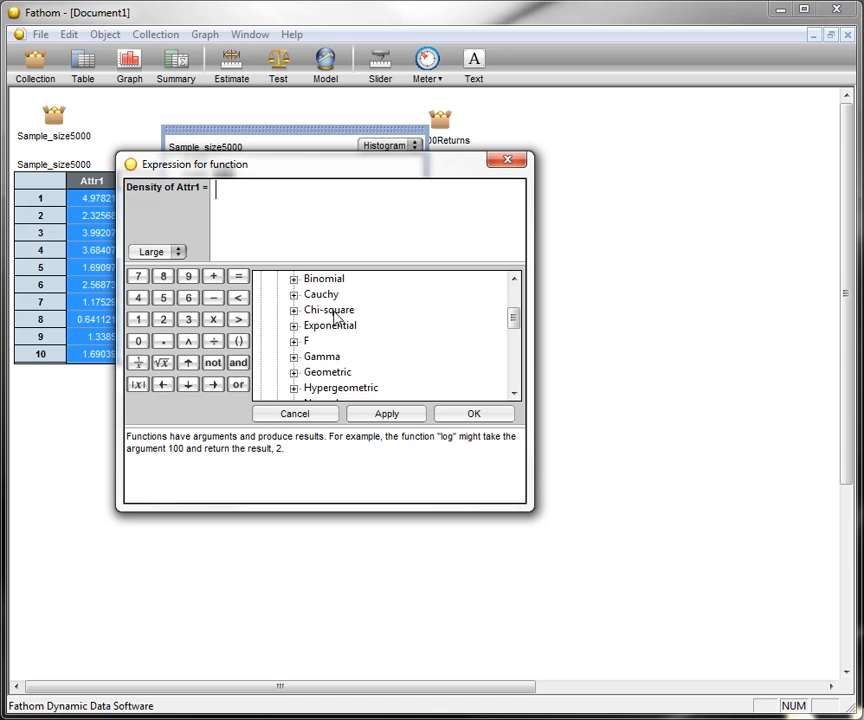
pyautogui.click(294, 311)
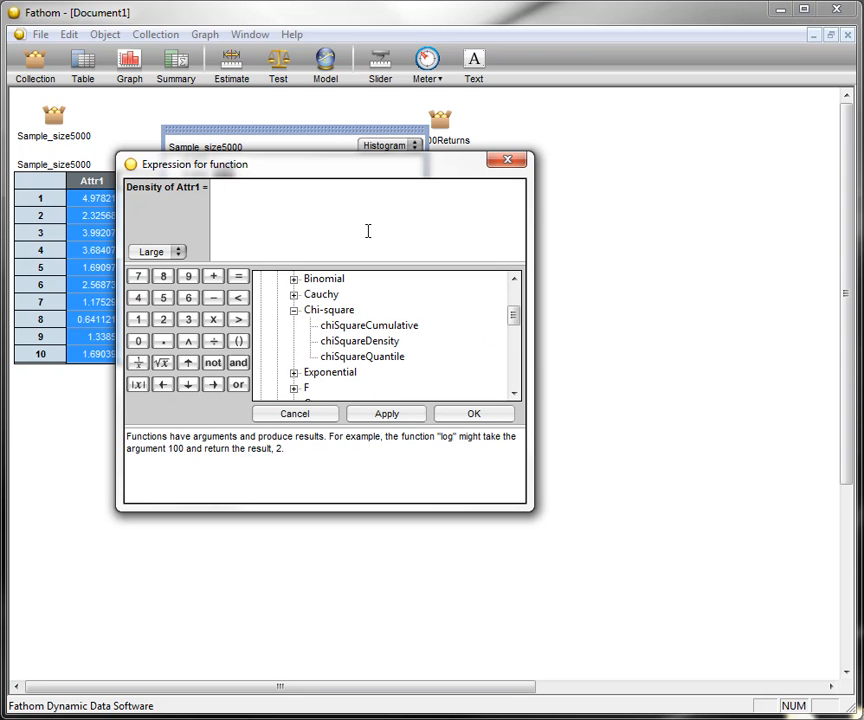
pyautogui.click(360, 341)
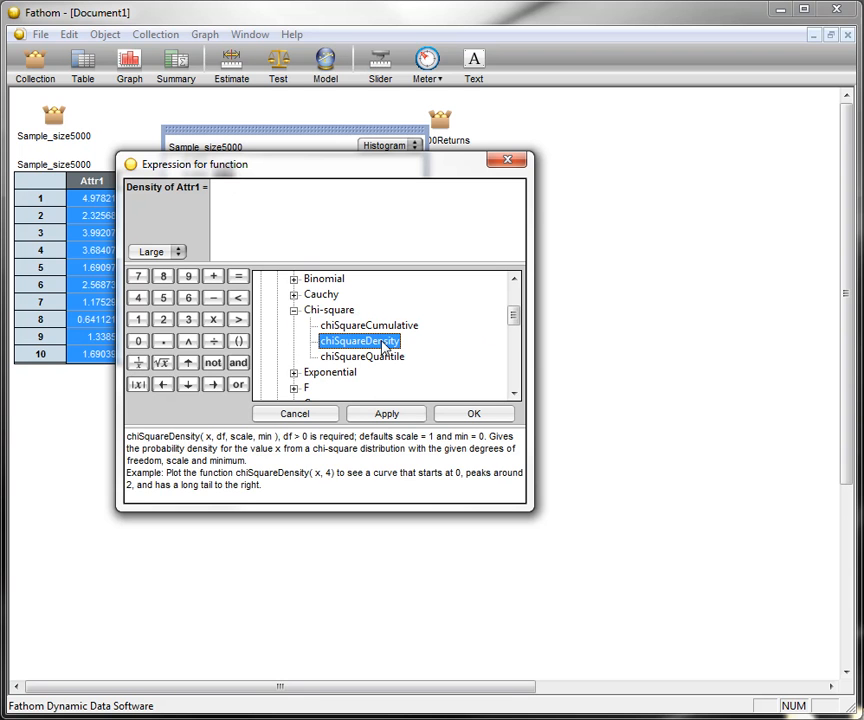
pyautogui.doubleClick(383, 344)
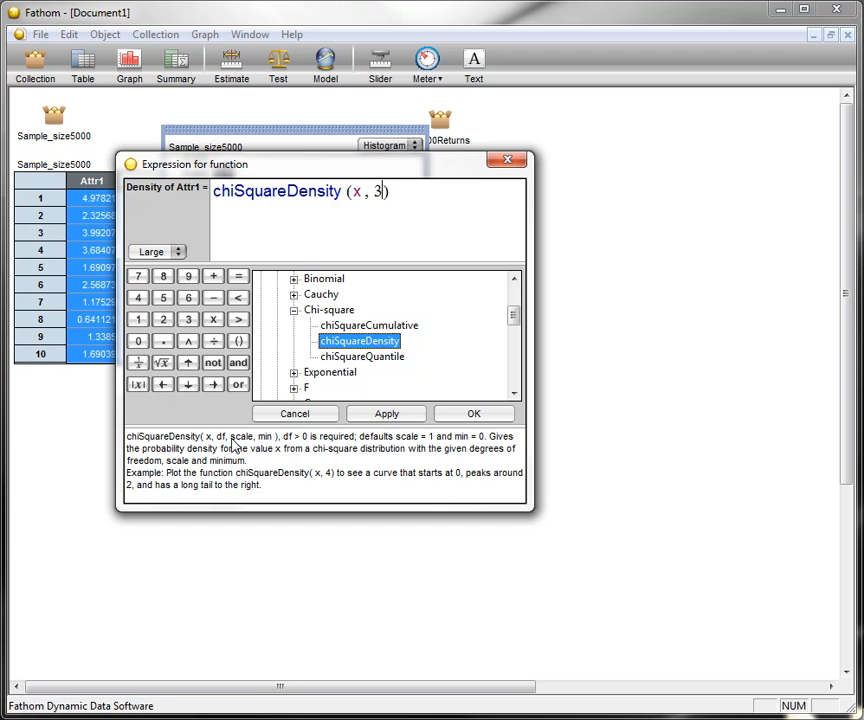
pyautogui.click(474, 414)
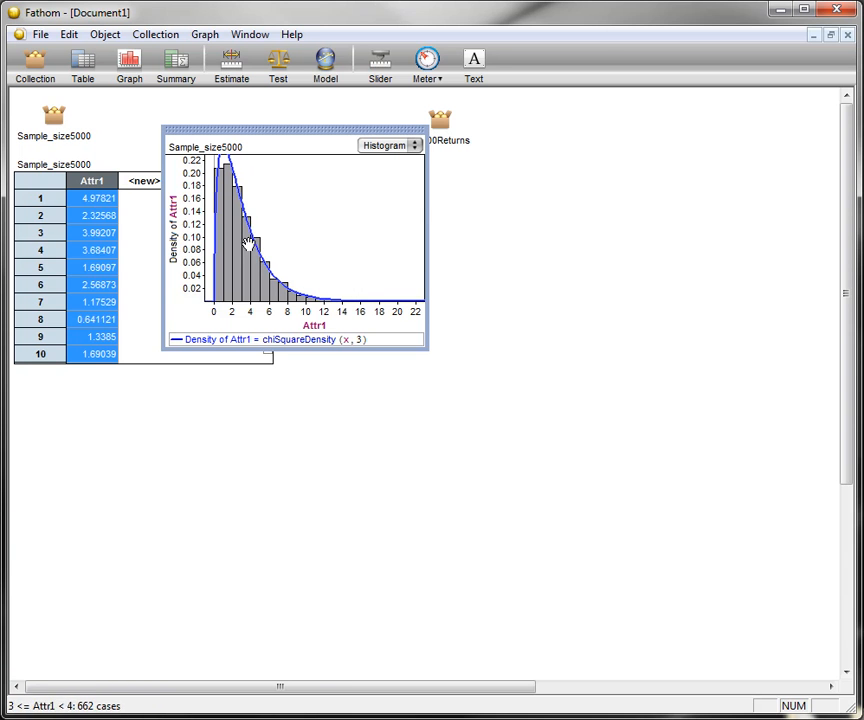
pyautogui.moveTo(310, 129); pyautogui.dragTo(163, 381)
# - Create a case table for the SP500Returns collection below its icon and a dot plot of its Attr1
pyautogui.click(440, 120)
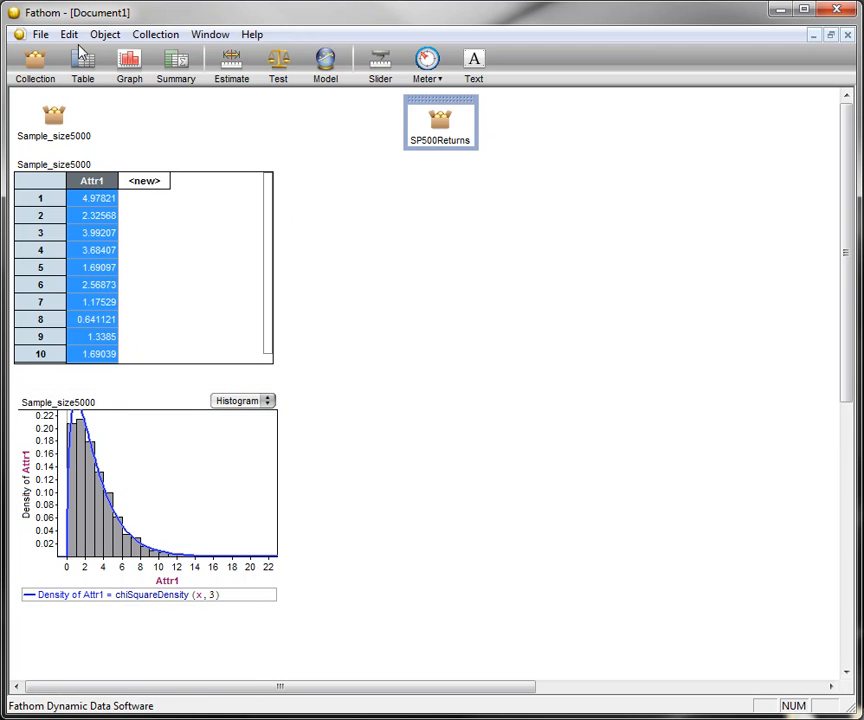
pyautogui.moveTo(80, 57); pyautogui.dragTo(402, 154)
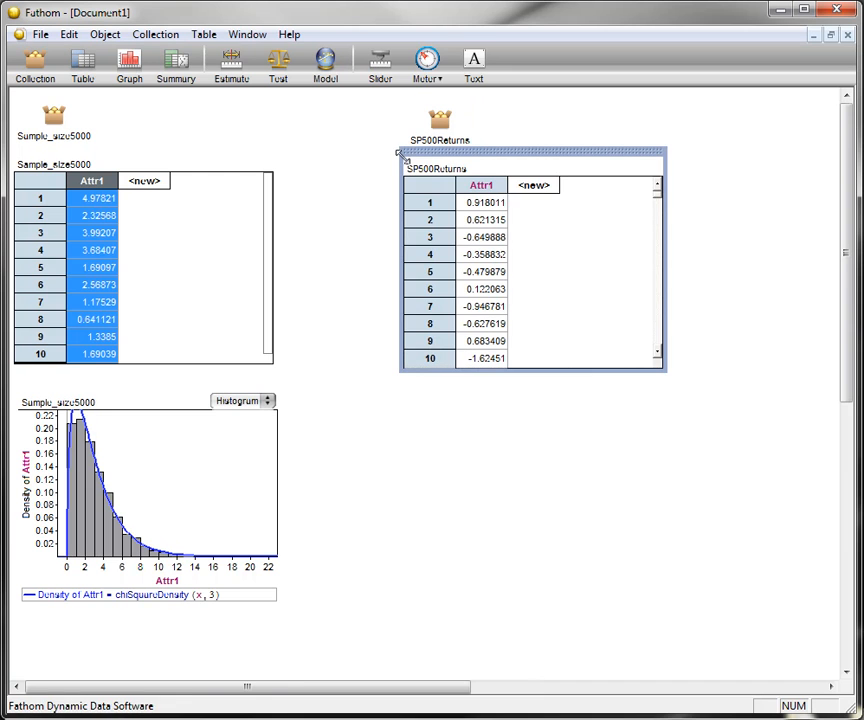
pyautogui.moveTo(129, 62); pyautogui.dragTo(458, 378)
pyautogui.moveTo(480, 185); pyautogui.dragTo(530, 490)
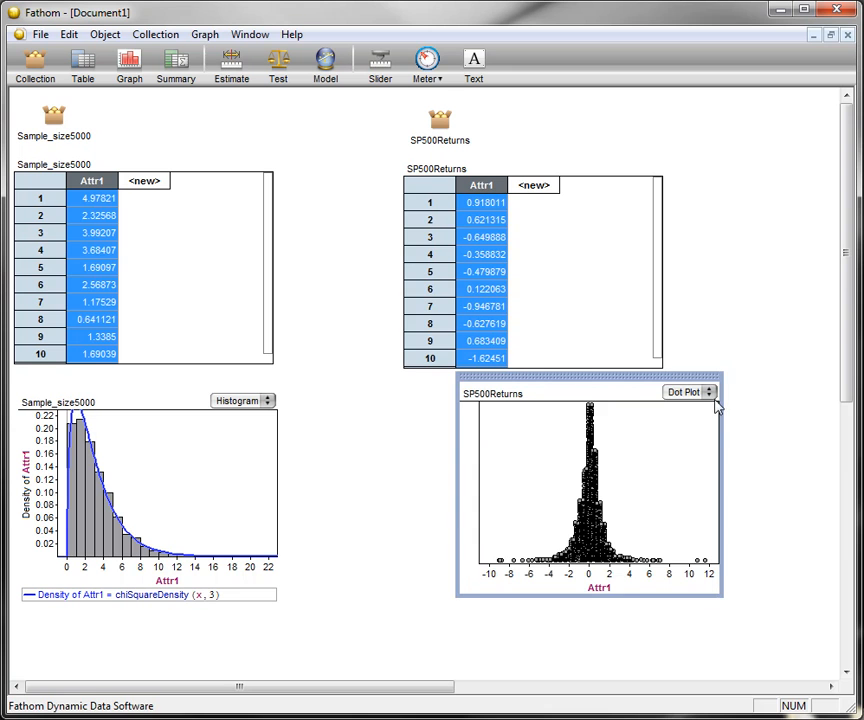
# - Change the SP500Returns dot plot to a histogram and set its vertical scale to Density
pyautogui.moveTo(700, 376); pyautogui.dragTo(734, 126)
pyautogui.click(748, 142)
pyautogui.click(757, 145)
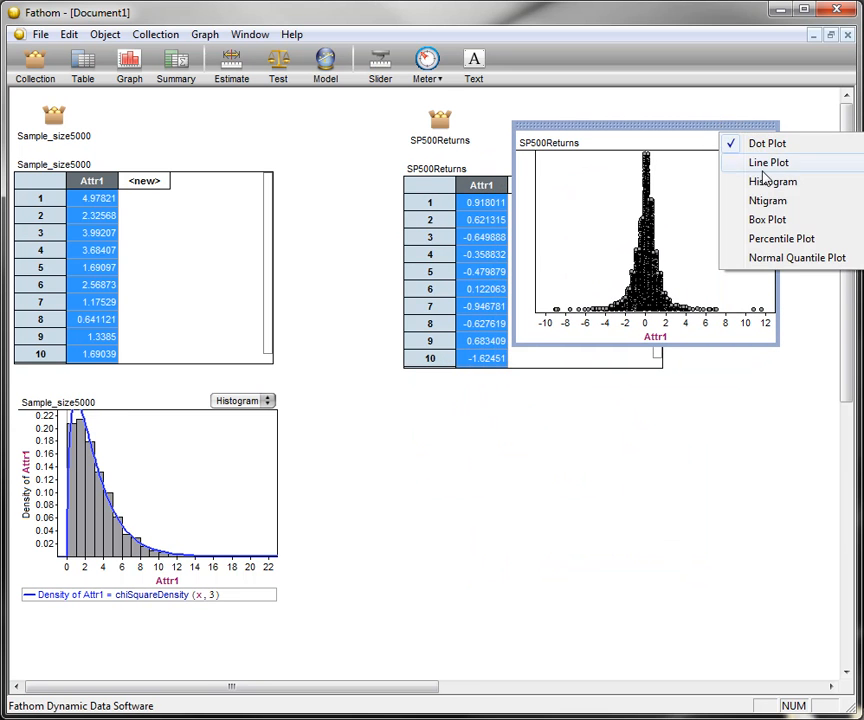
pyautogui.click(792, 191)
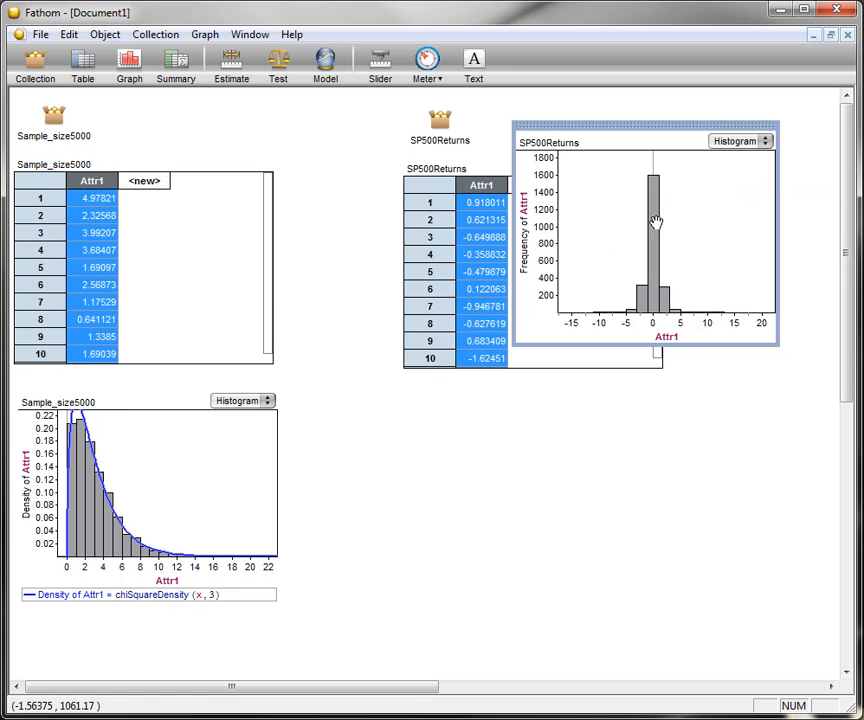
pyautogui.rightClick(600, 199)
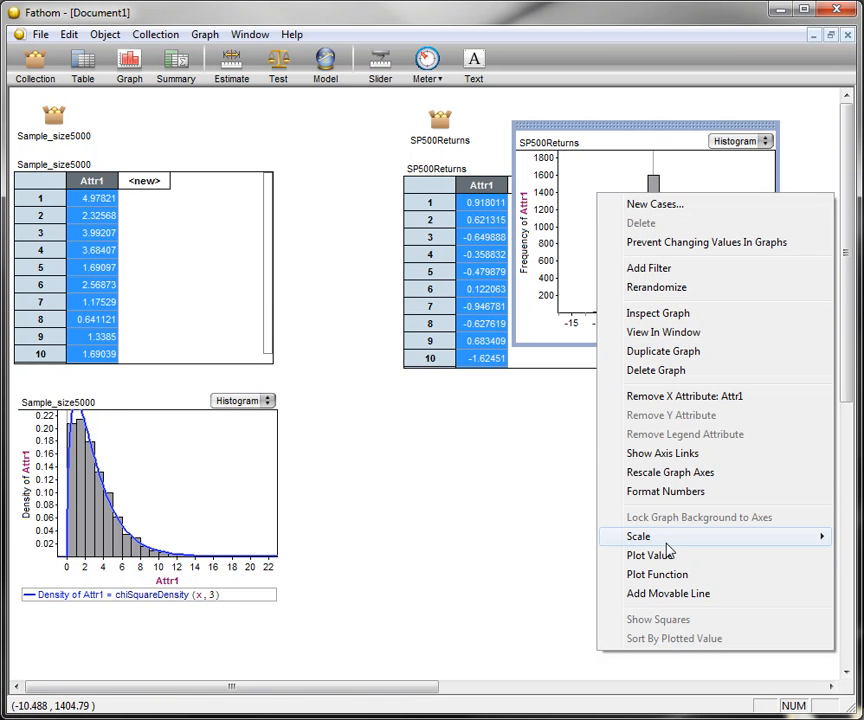
pyautogui.moveTo(668, 540)
pyautogui.click(532, 596)
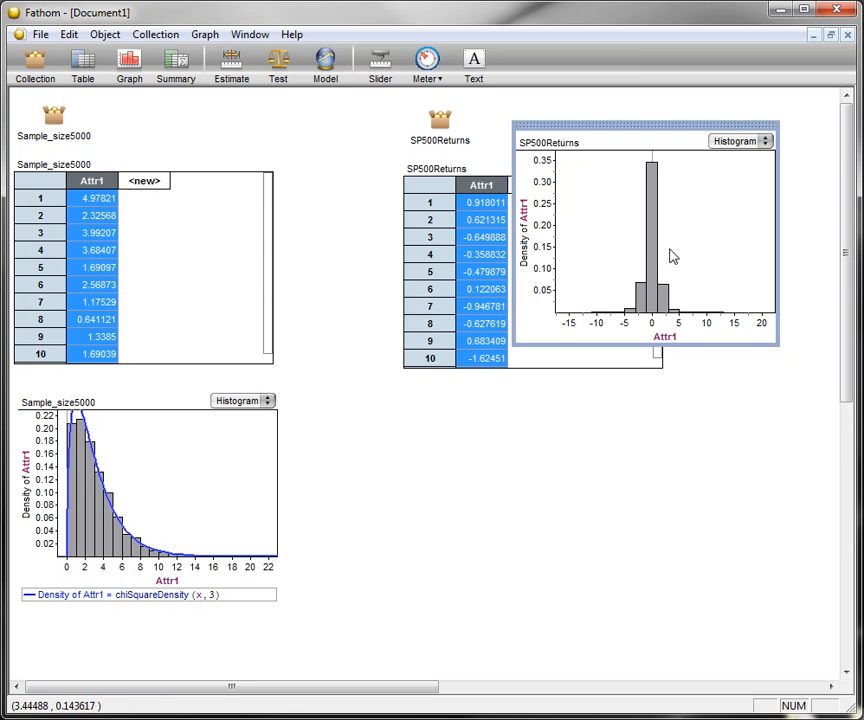
# - Set the bin width of the SP500Returns histogram to 0.33 in the graph's properties
pyautogui.doubleClick(619, 197)
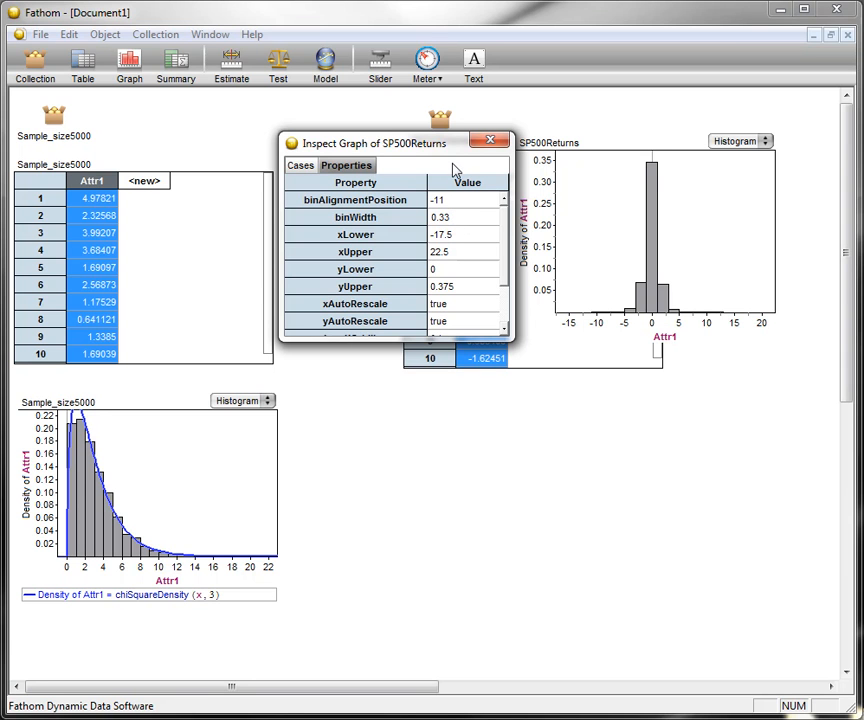
pyautogui.press('Return')
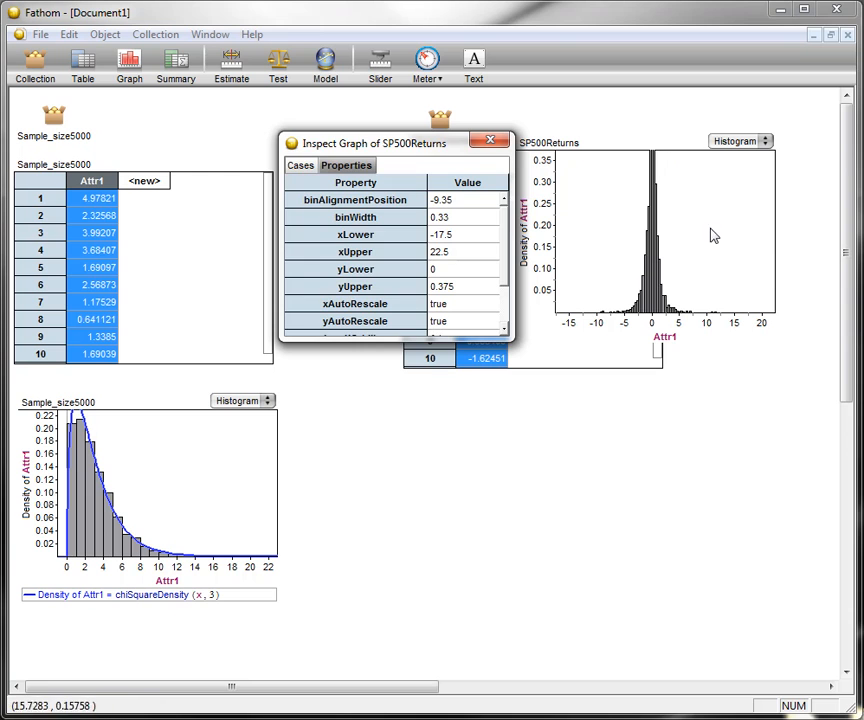
pyautogui.click(490, 139)
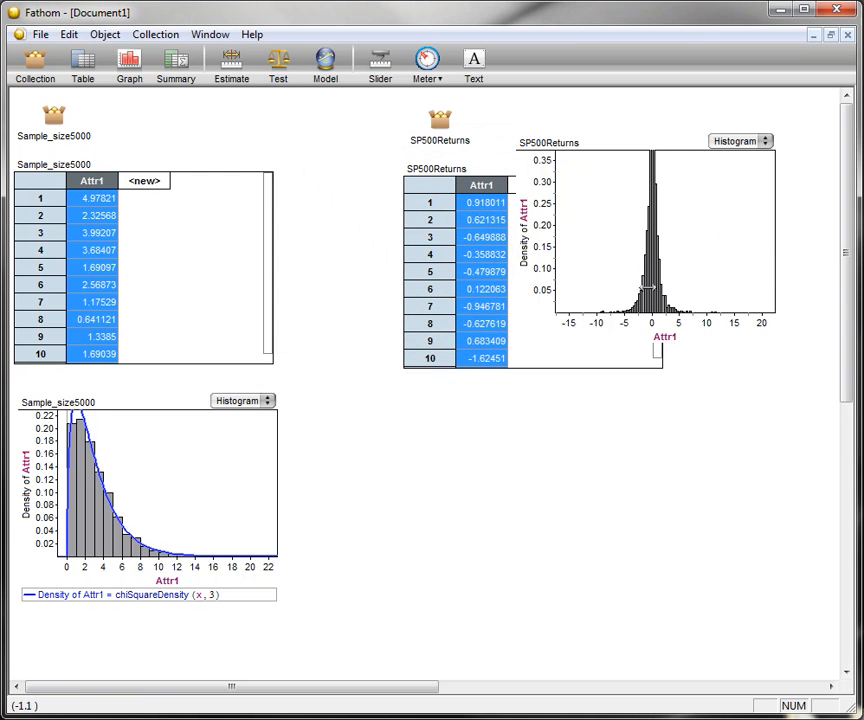
# - Rescale the axes of the SP500Returns histogram and move the graph partly into the gap between the two tables
pyautogui.rightClick(548, 212)
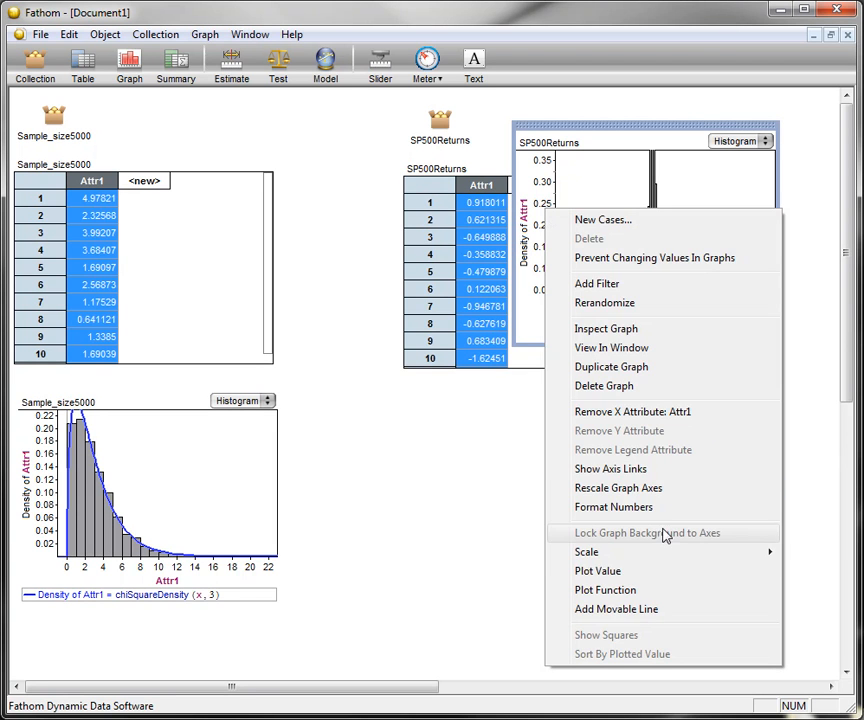
pyautogui.click(650, 489)
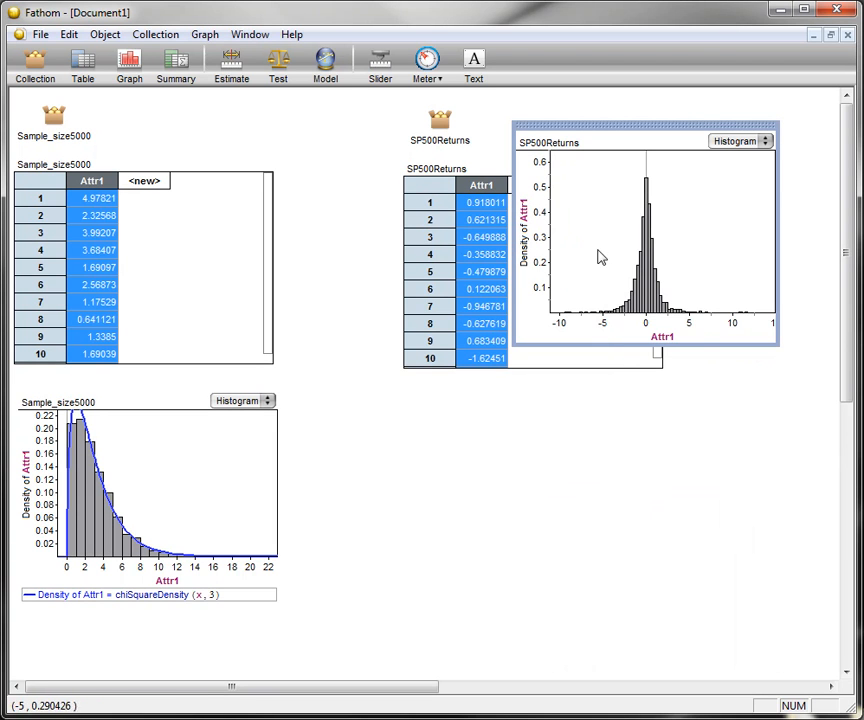
pyautogui.moveTo(661, 123); pyautogui.dragTo(633, 227)
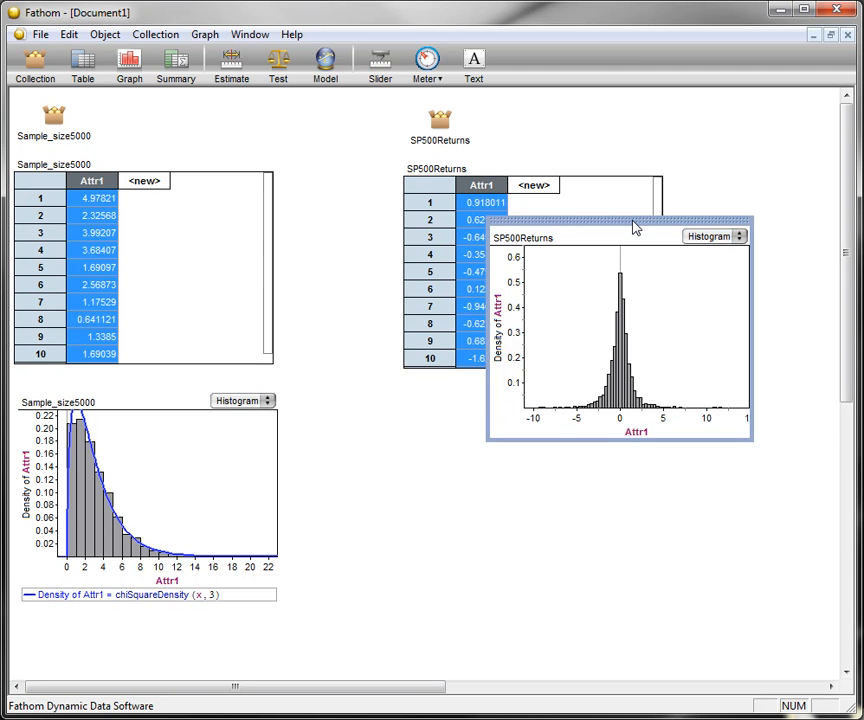
pyautogui.moveTo(633, 227); pyautogui.dragTo(463, 202)
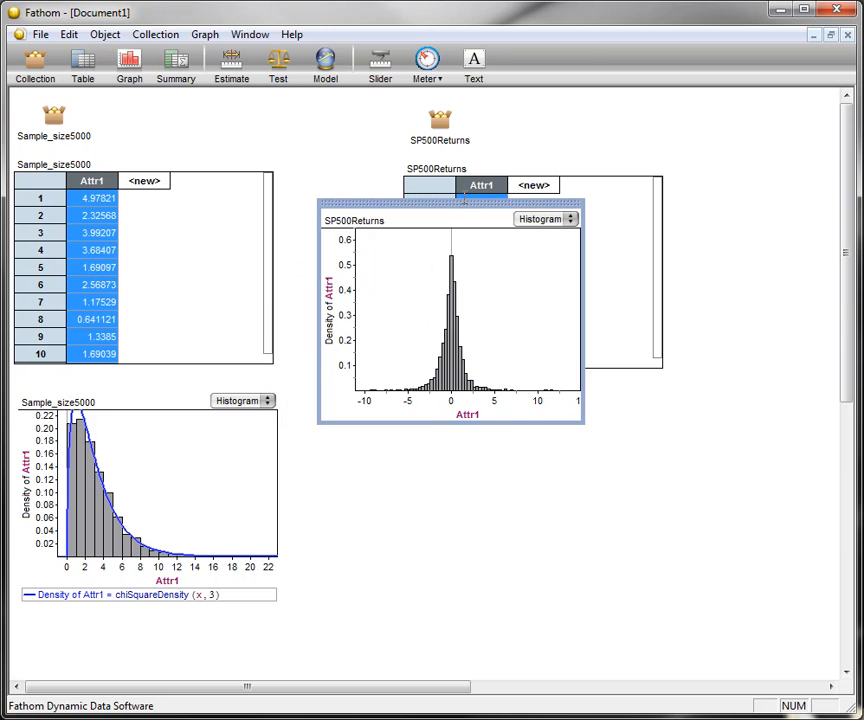
# - Create a summary table of the SP500Returns Attr1 and place it just below the SP500Returns case table
pyautogui.moveTo(176, 62); pyautogui.dragTo(550, 457)
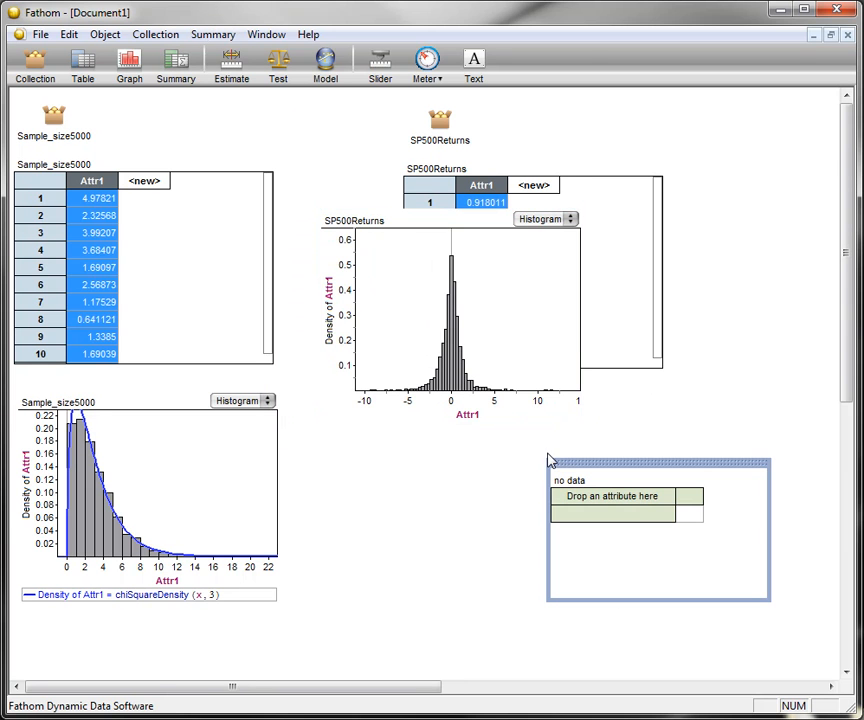
pyautogui.click(487, 218)
pyautogui.moveTo(481, 185); pyautogui.dragTo(652, 512)
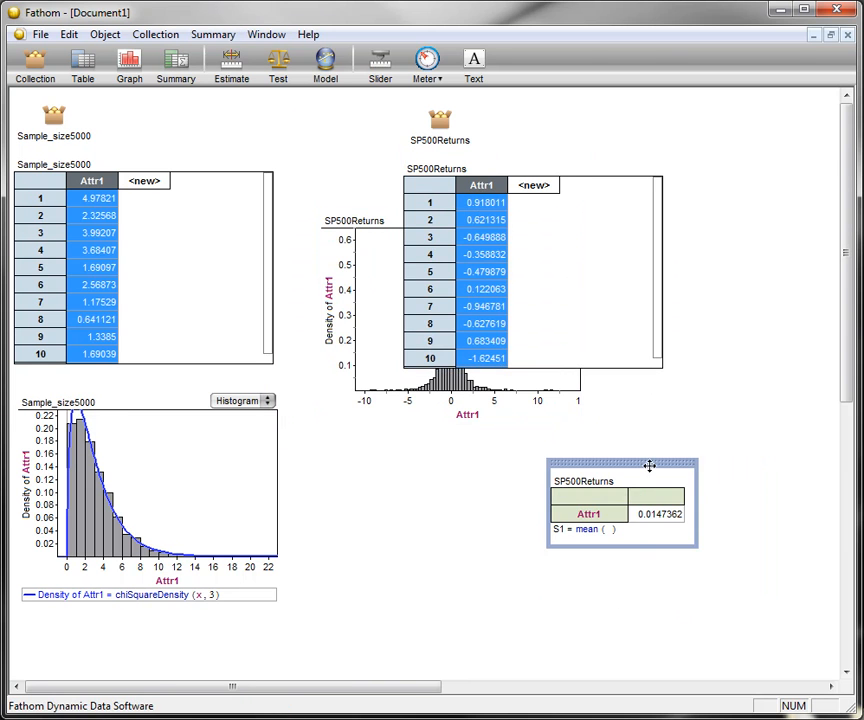
pyautogui.moveTo(641, 464); pyautogui.dragTo(692, 399)
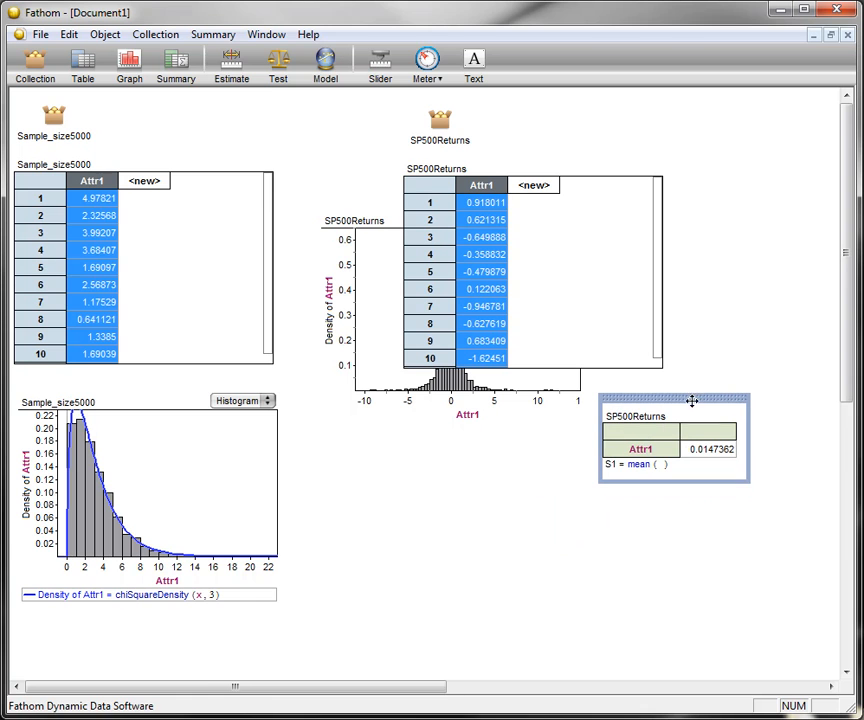
# - Add the basic statistics count, stdDev, stdError and missing count to the SP500Returns summary table and enlarge it to show all formulas
pyautogui.click(212, 34)
pyautogui.click(256, 78)
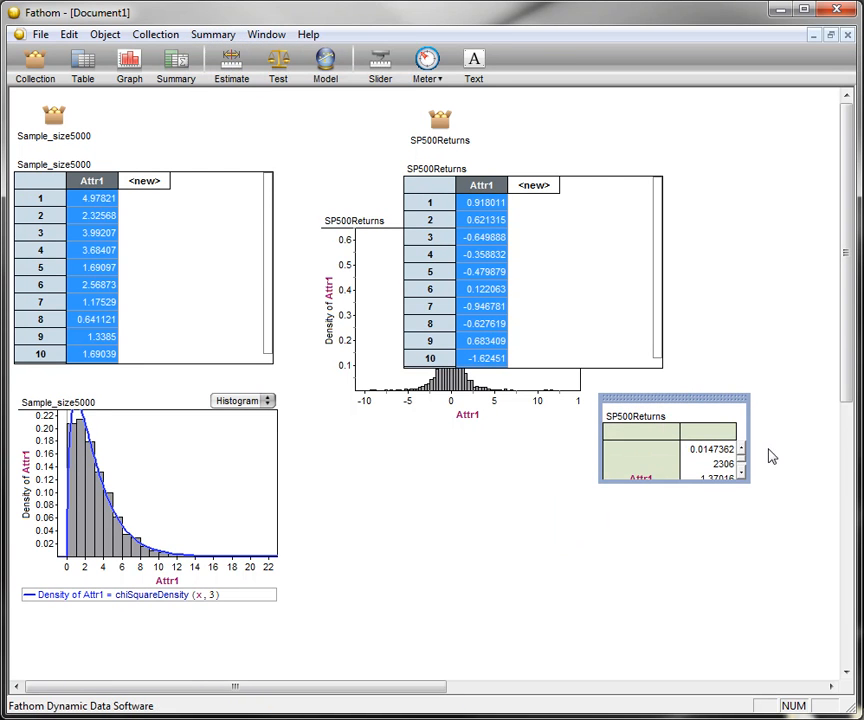
pyautogui.moveTo(752, 483); pyautogui.dragTo(787, 596)
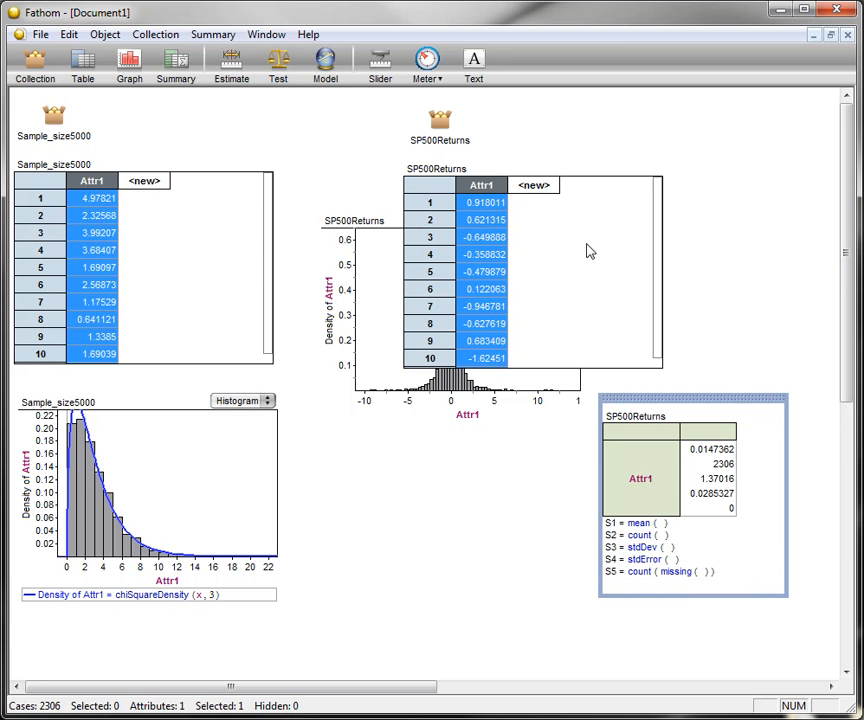
# - Bring the SP500Returns histogram to the front, start a function plot on it and insert the normalDensity function into the expression
pyautogui.click(363, 213)
pyautogui.moveTo(378, 206); pyautogui.dragTo(382, 193)
pyautogui.rightClick(424, 233)
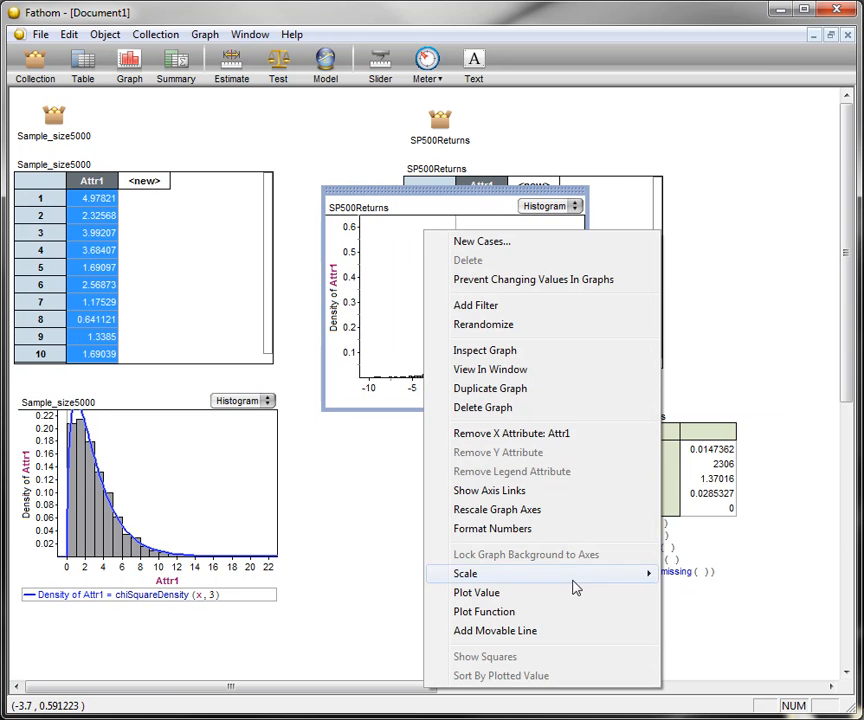
pyautogui.click(574, 612)
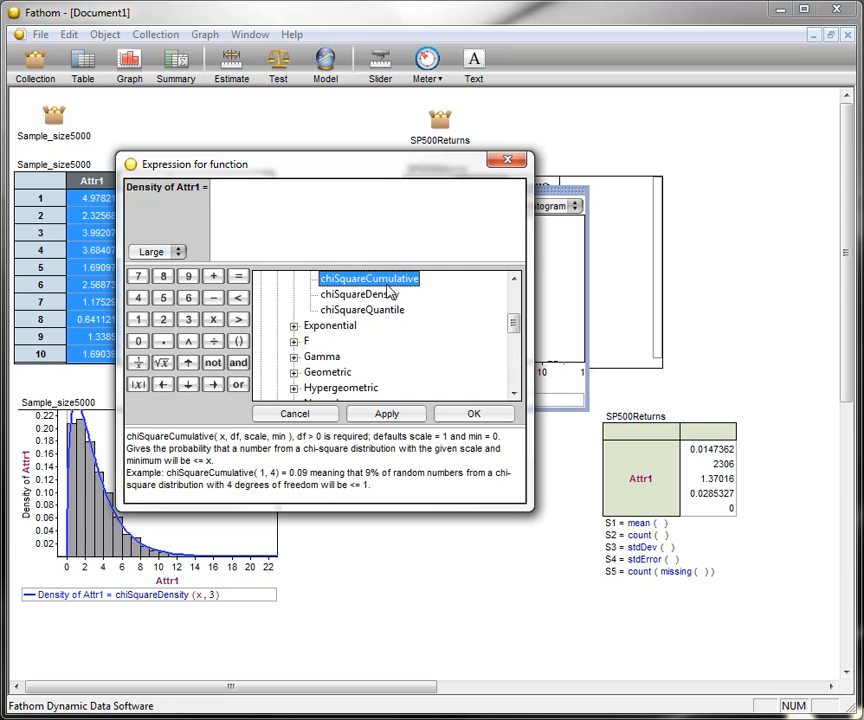
pyautogui.moveTo(519, 332); pyautogui.dragTo(513, 315)
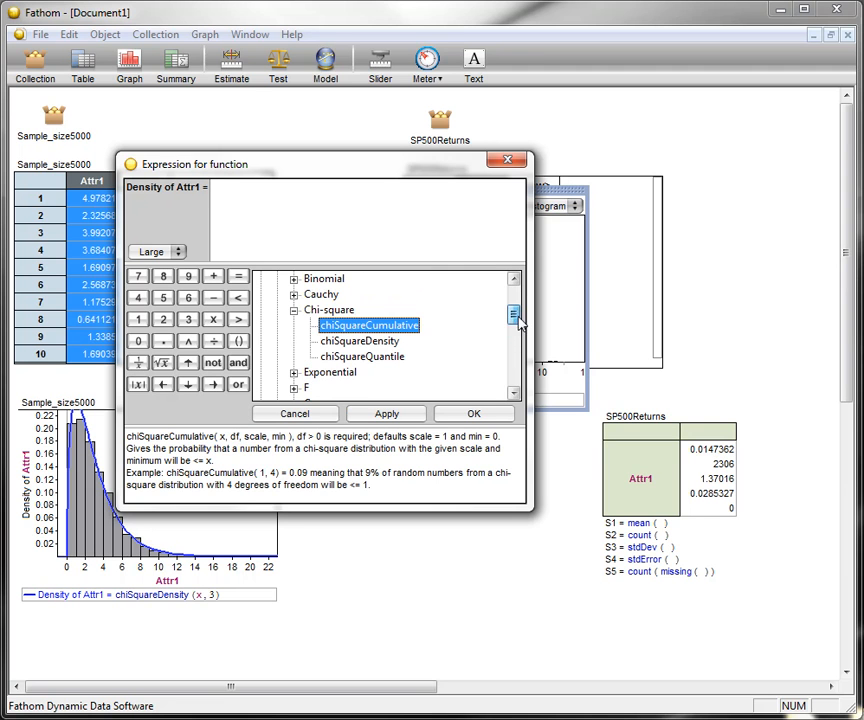
pyautogui.click(295, 312)
pyautogui.moveTo(515, 318); pyautogui.dragTo(515, 329)
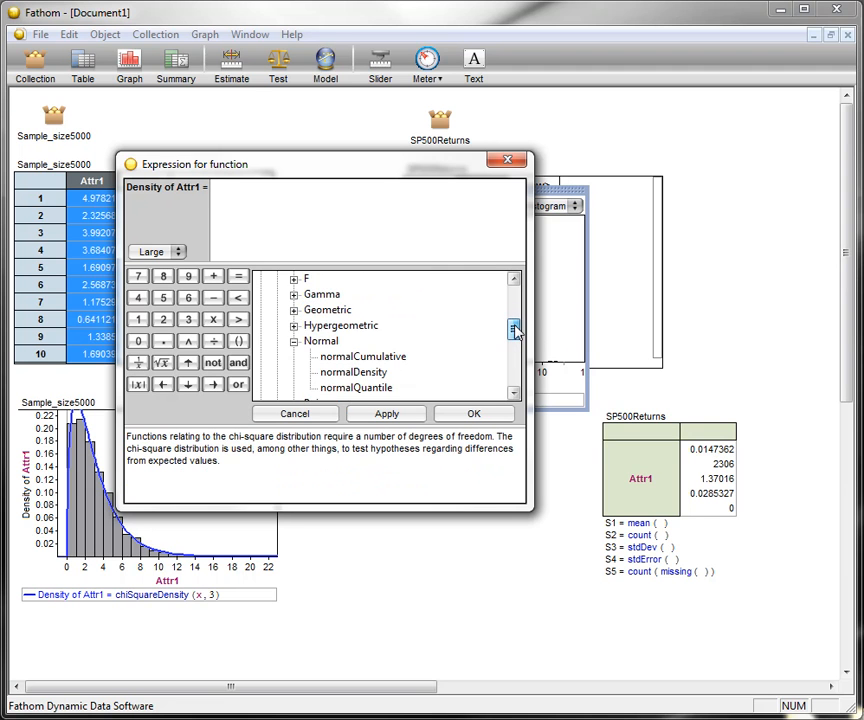
pyautogui.click(352, 372)
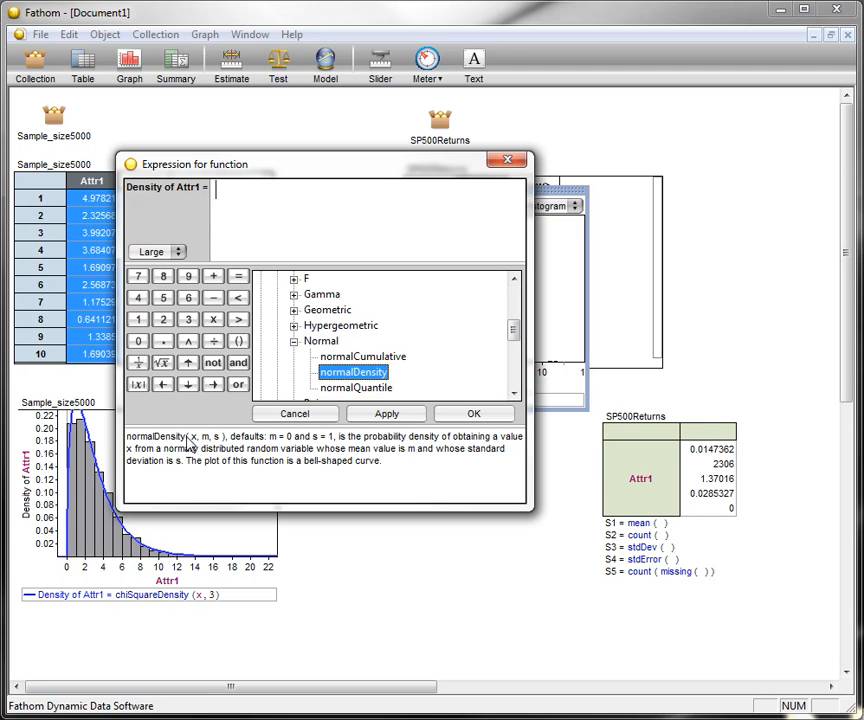
pyautogui.doubleClick(356, 372)
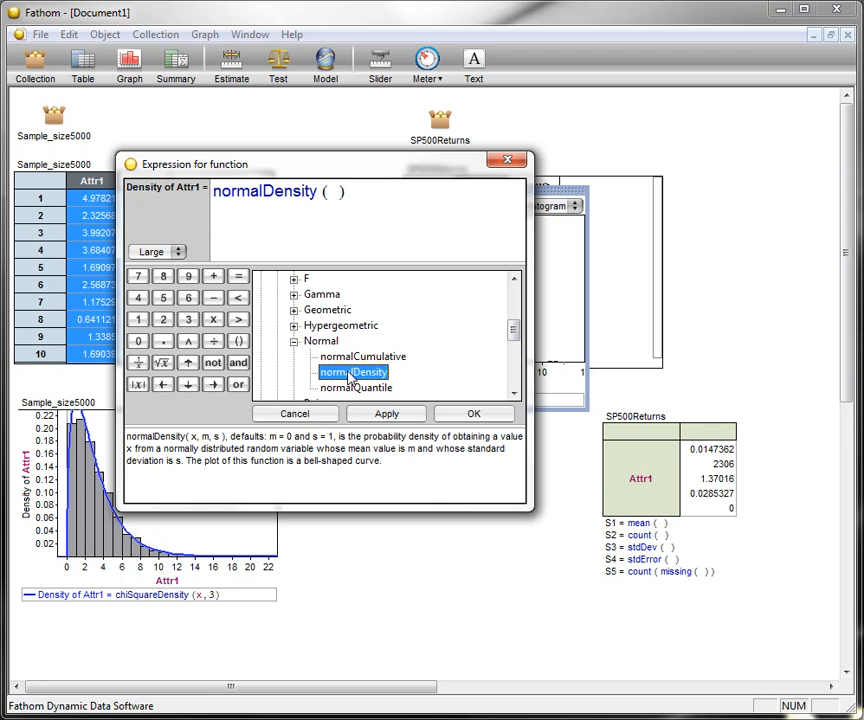
# - Give normalDensity the arguments x, 0.0147362 and 1.37016 and plot the curve on the SP500Returns histogram
pyautogui.write('x , 0.0147362, ')
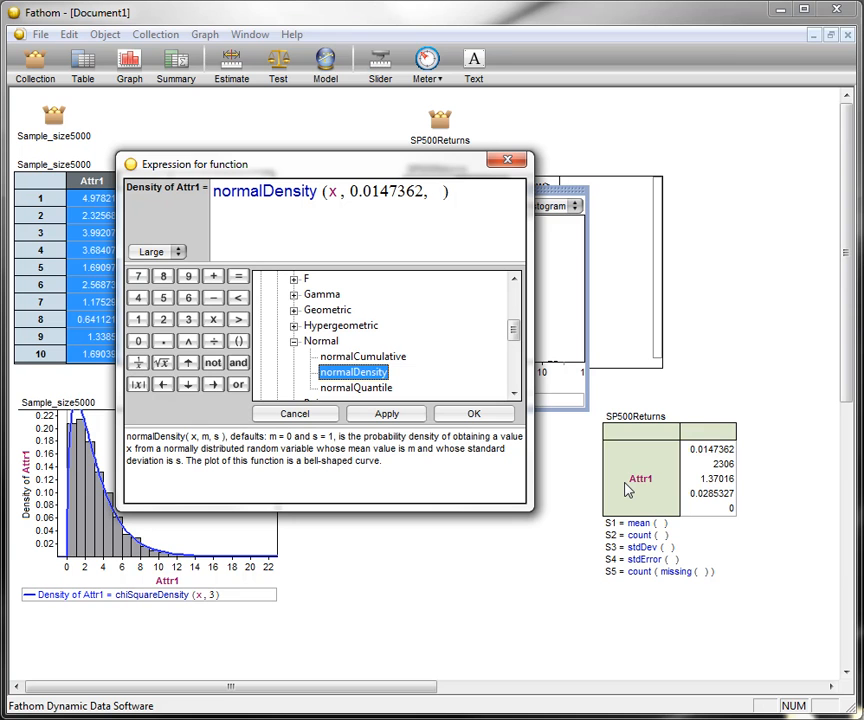
pyautogui.write('1.37016')
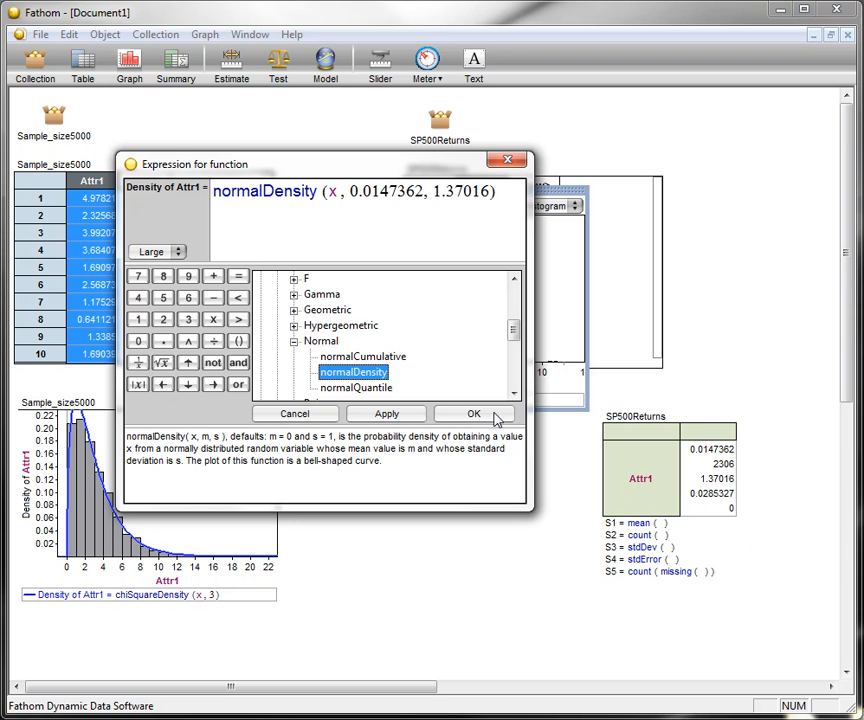
pyautogui.click(474, 414)
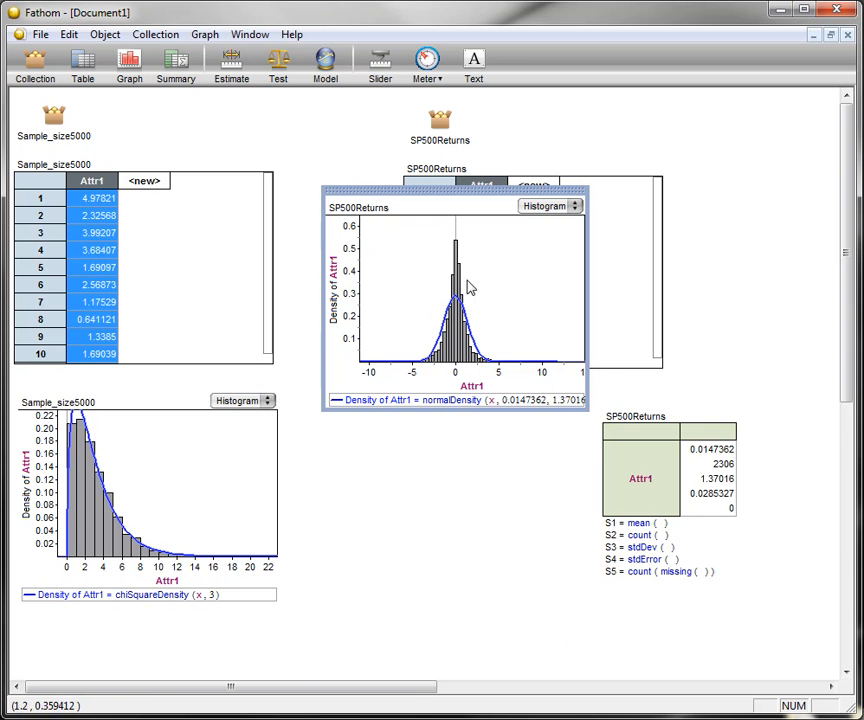